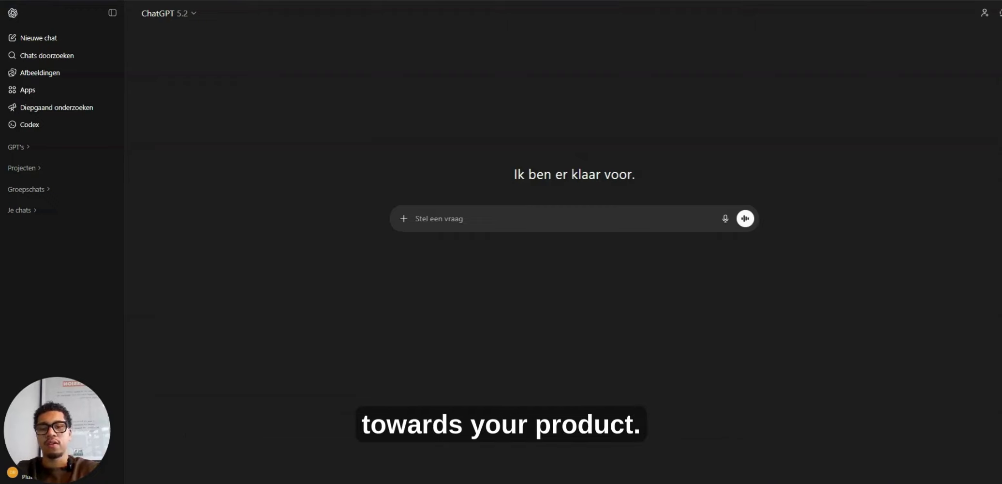
Step: Begin the chat message with "Hi chat, im going tu use an AI image tool to create a lifestyle image."
left_click(463, 225)
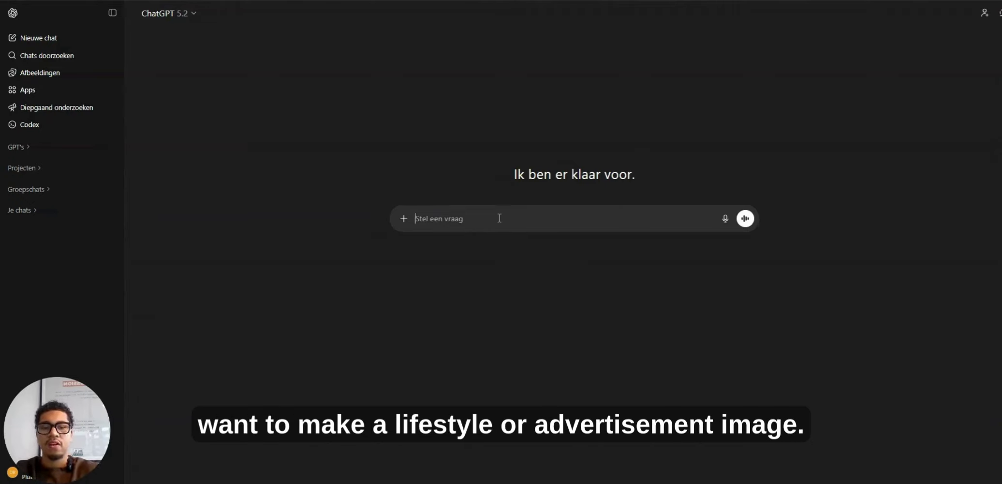
type("Hi")
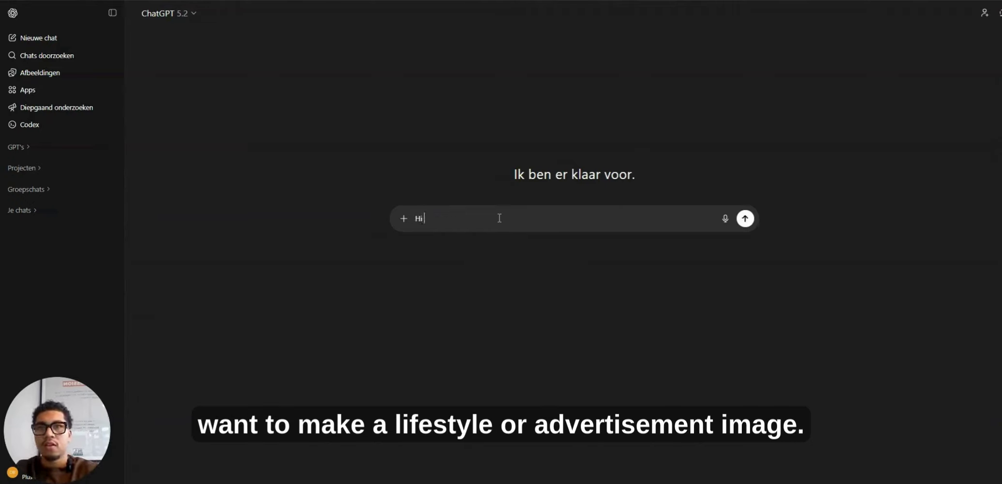
type(" chat, im going")
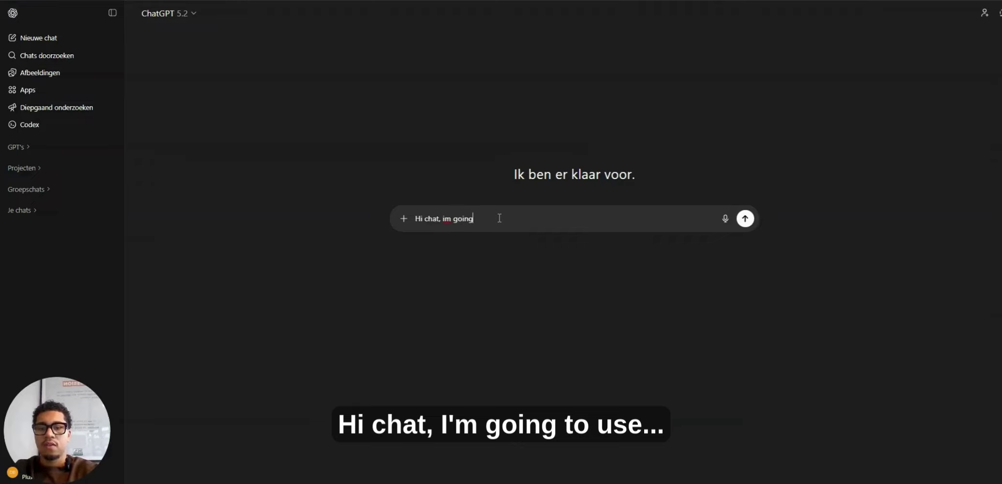
type(" tu use ")
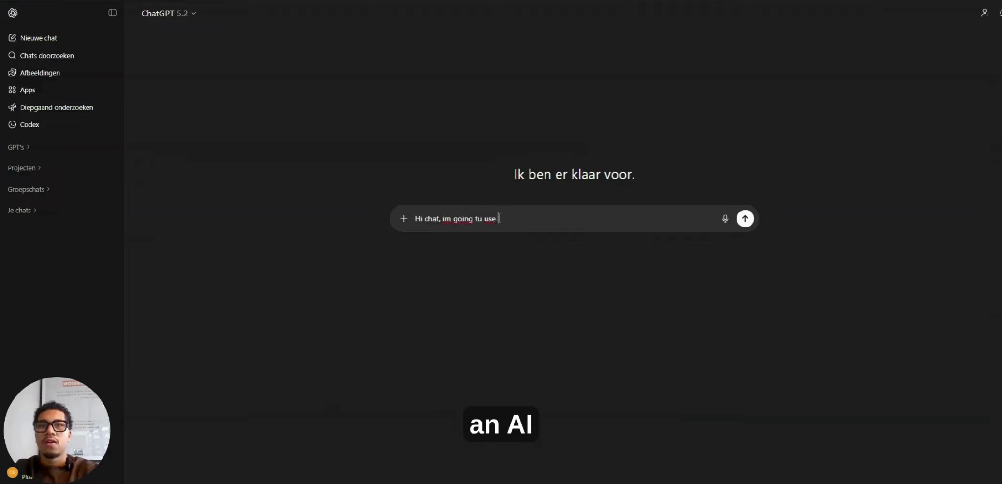
type("an AI ima")
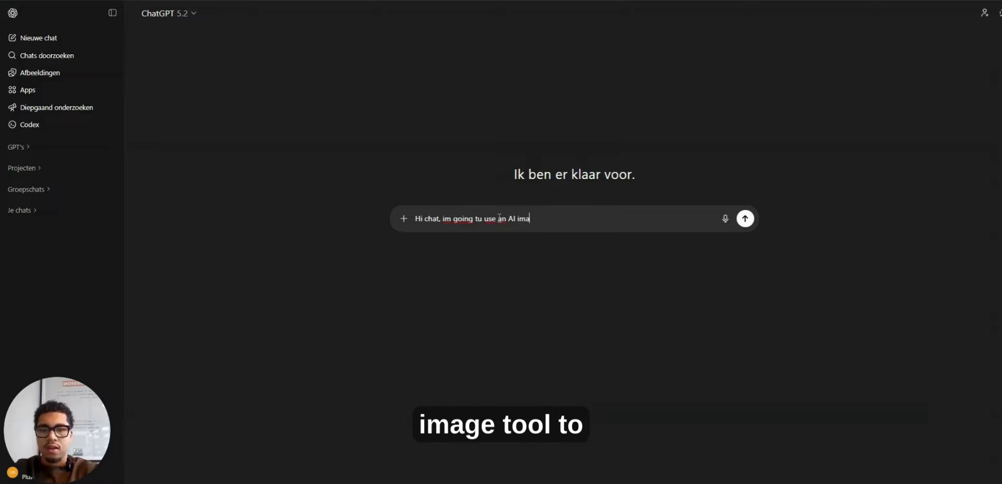
type("ge tool to create a")
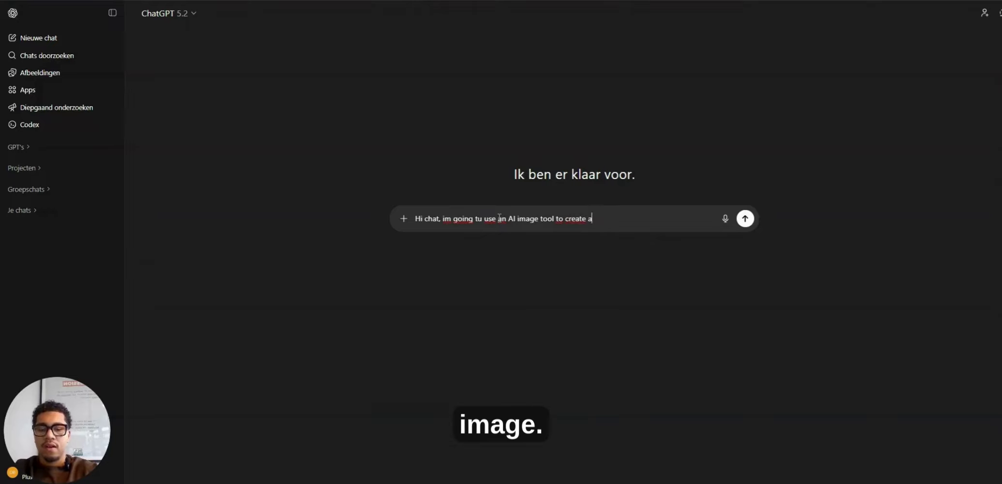
type(" lifestyle image.")
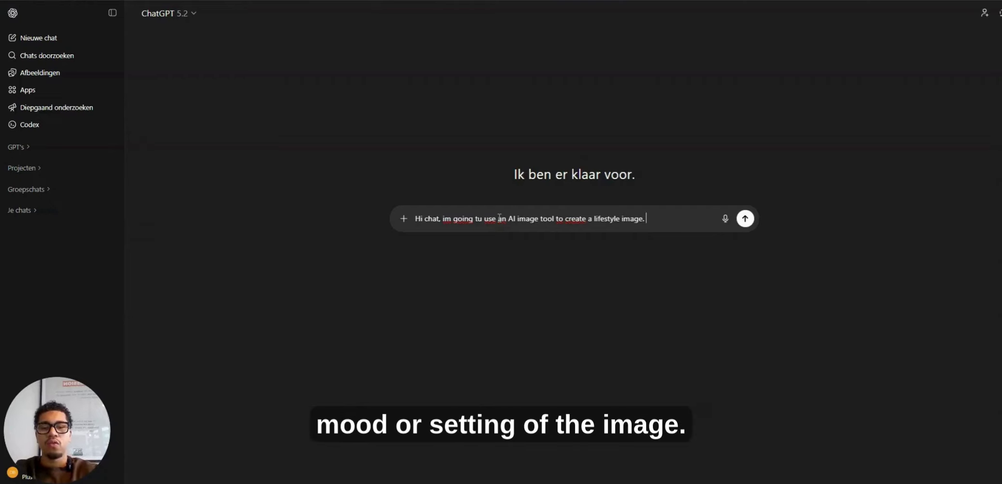
Step: Add the request "I need a prompt that describes the mood/setting of the image." to the message
type(" I ne")
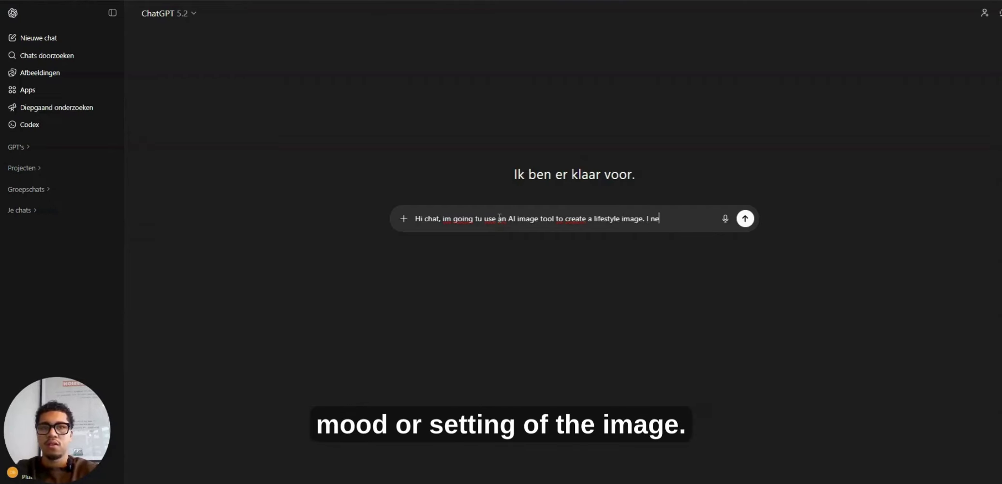
type("ed a prompt ")
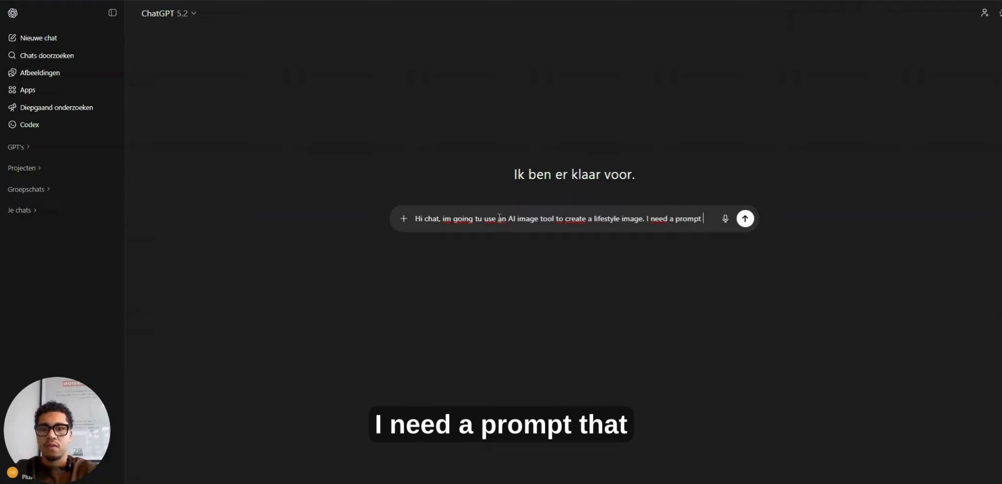
type("that desc")
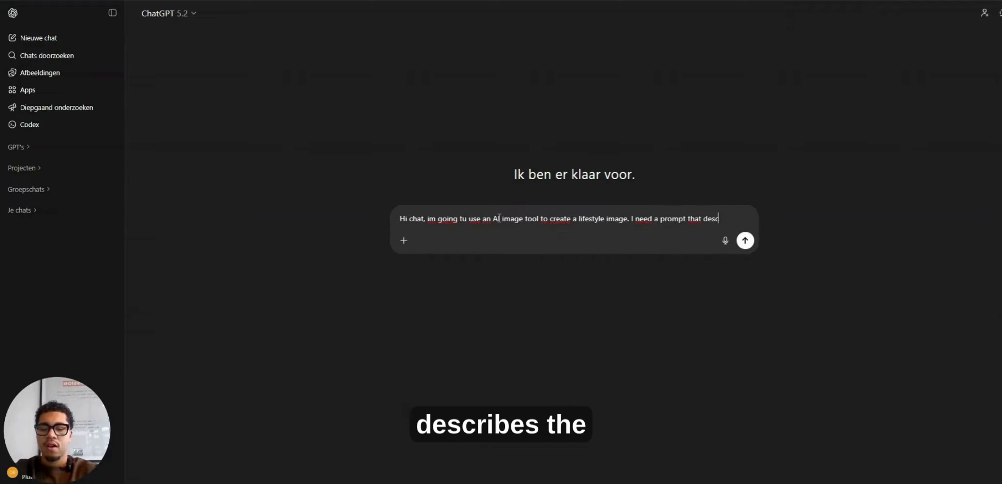
type("ribes the mood")
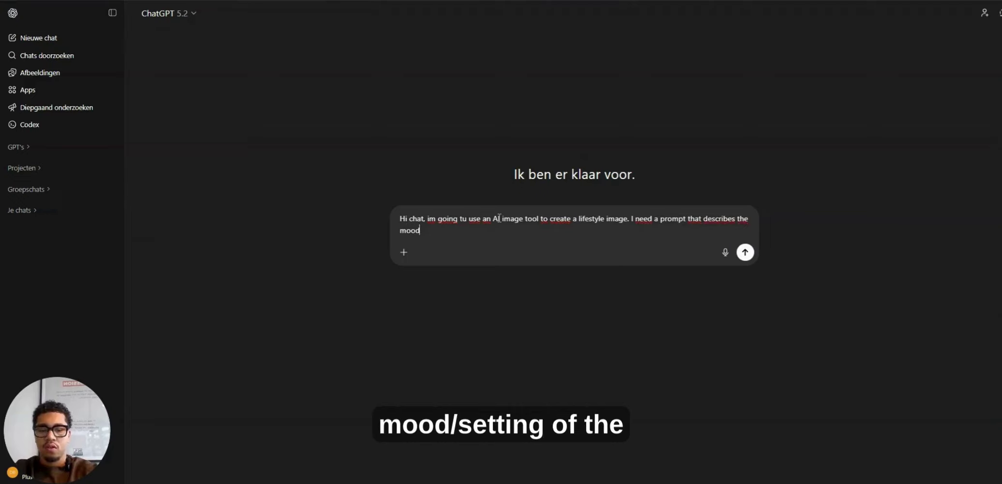
type("/setting of")
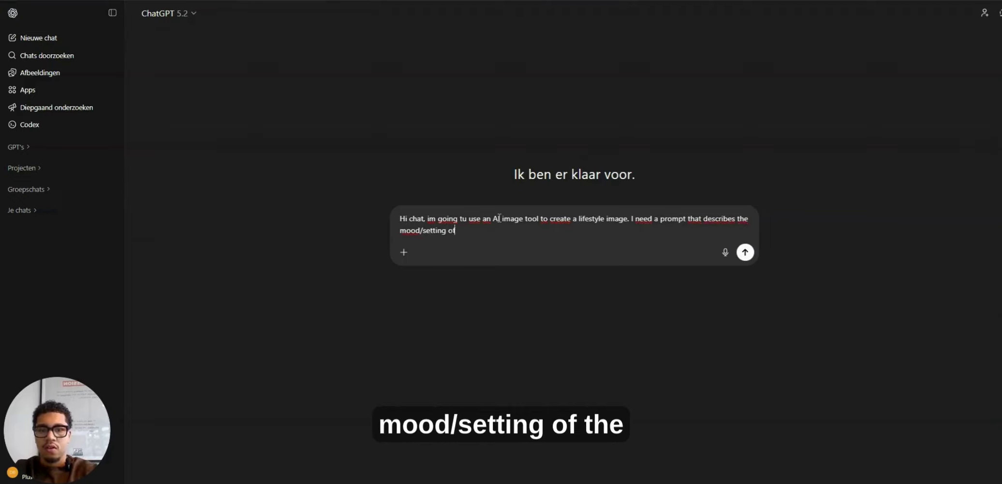
type(" the image.")
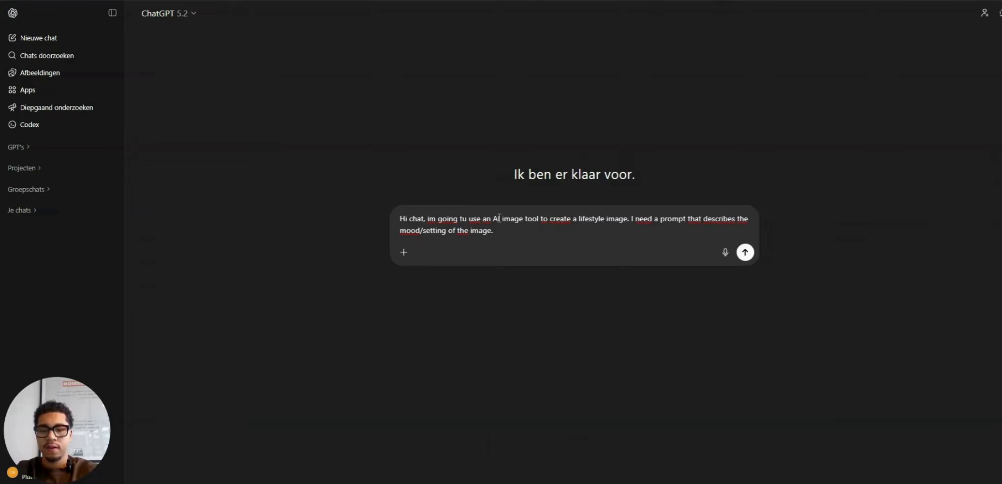
Step: Add the length limit "The prompt MUST be no more than 250 characters." to the message
type("The prompt M")
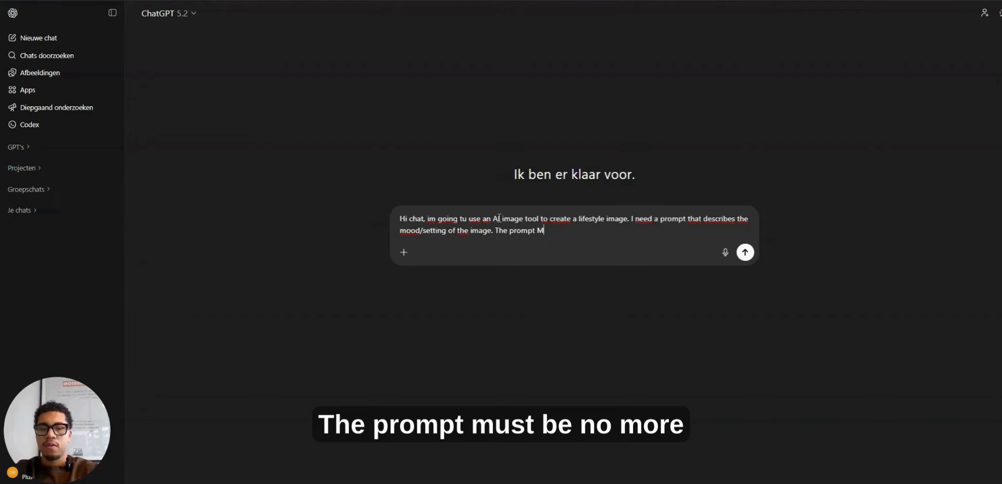
type("UST be no m")
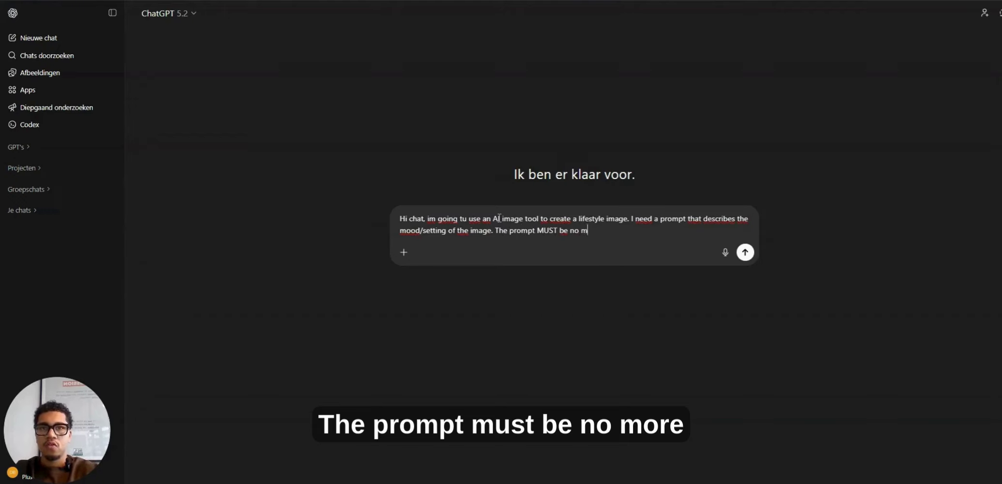
type("ore than 250 ch")
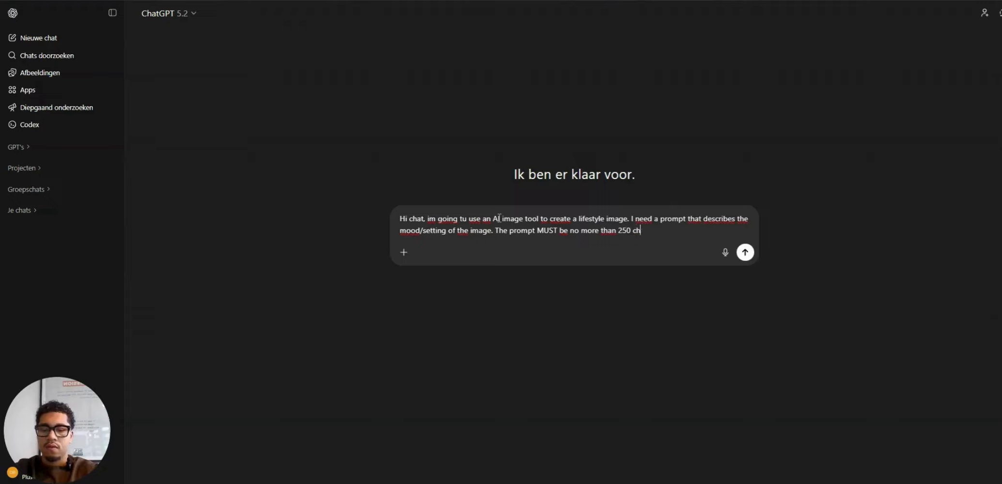
type("aracte")
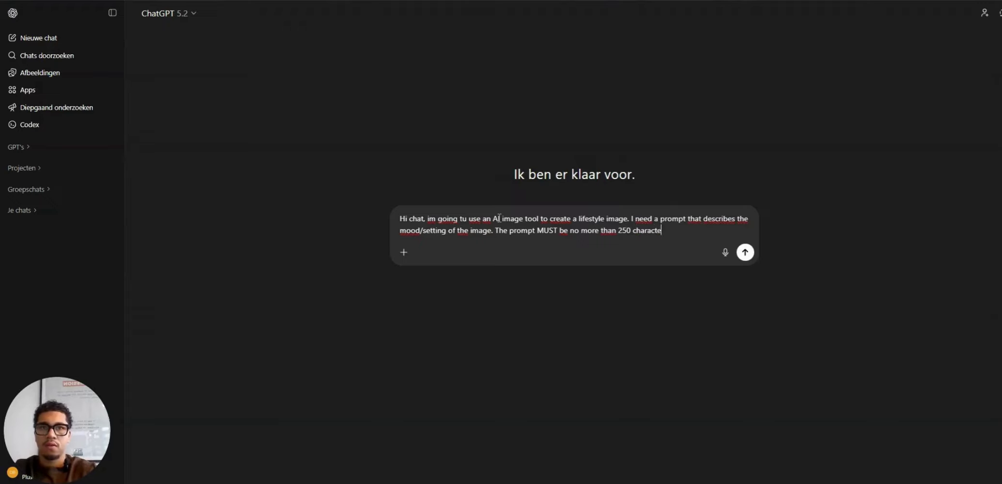
type("rs.")
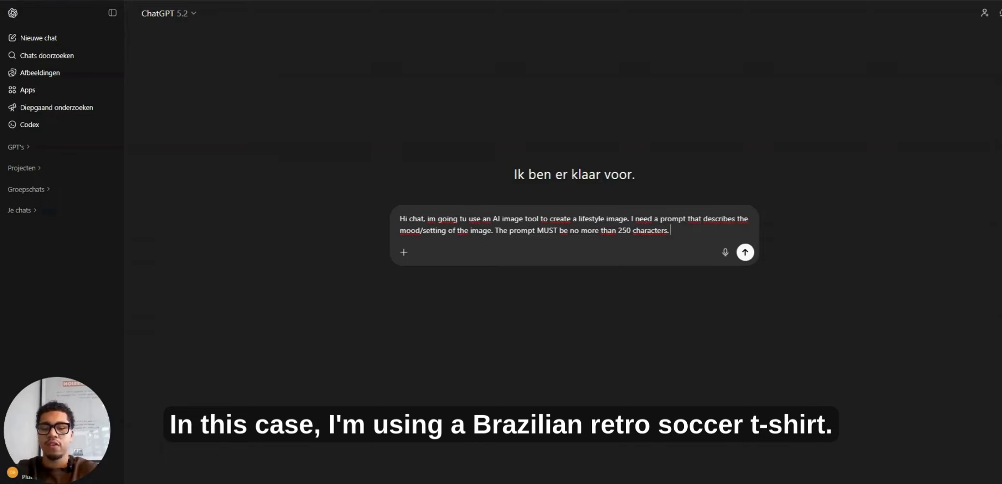
Step: Describe the product in the message with "The product is a brazilian retro soccer t shirt"
type("The produc")
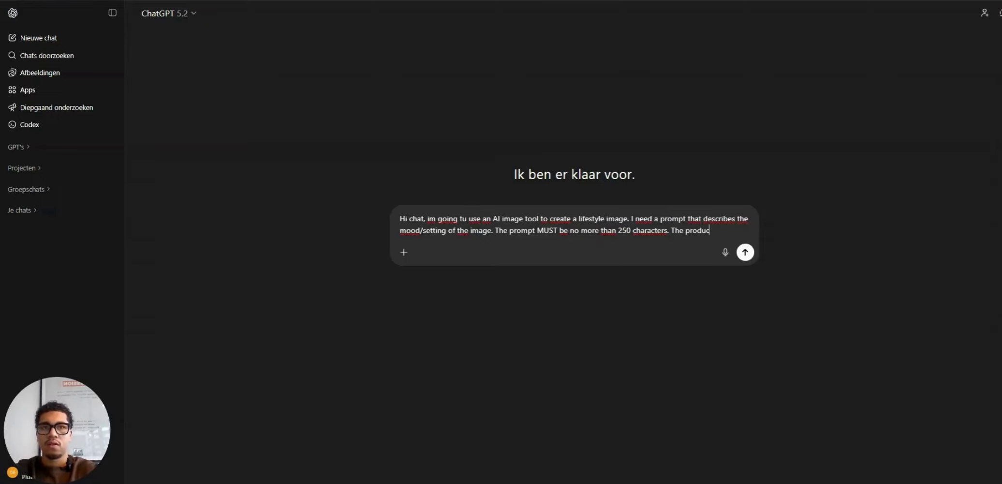
type("t iss a ")
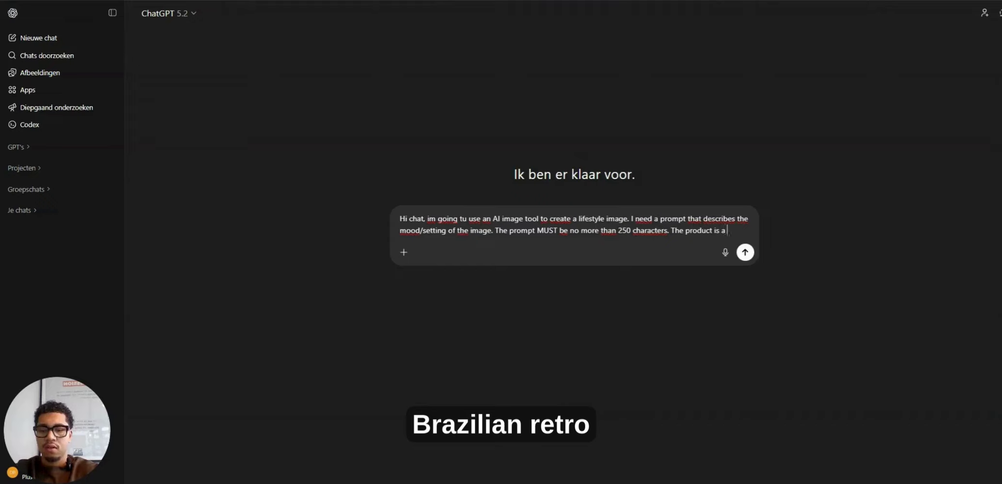
type("brazilian r")
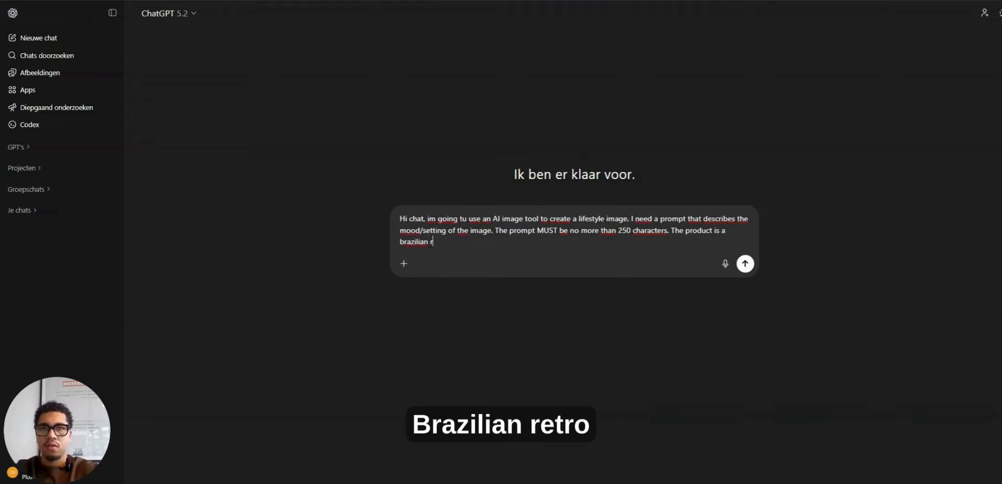
type("etro soccer t shirt")
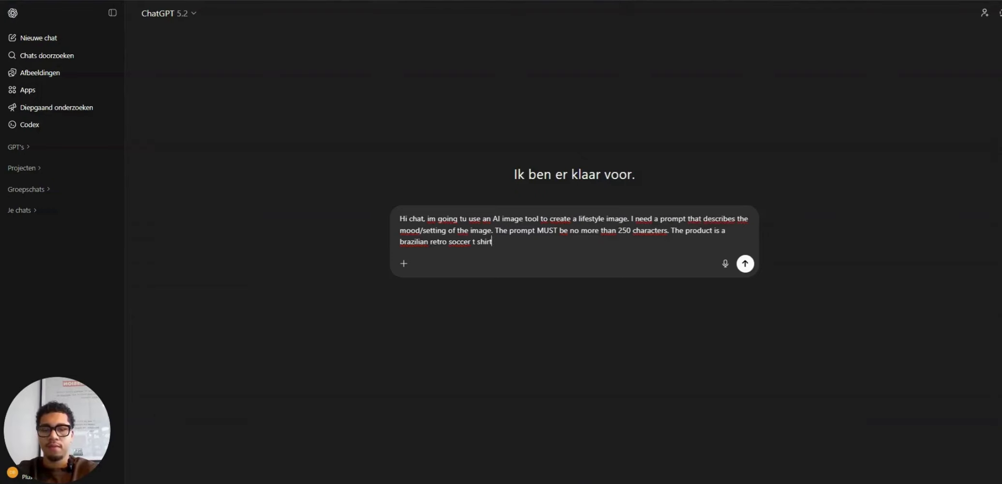
Step: Add the requirement "Include the setting, lighting, camera angle and composition in the prompt." to the message
type(". Includ")
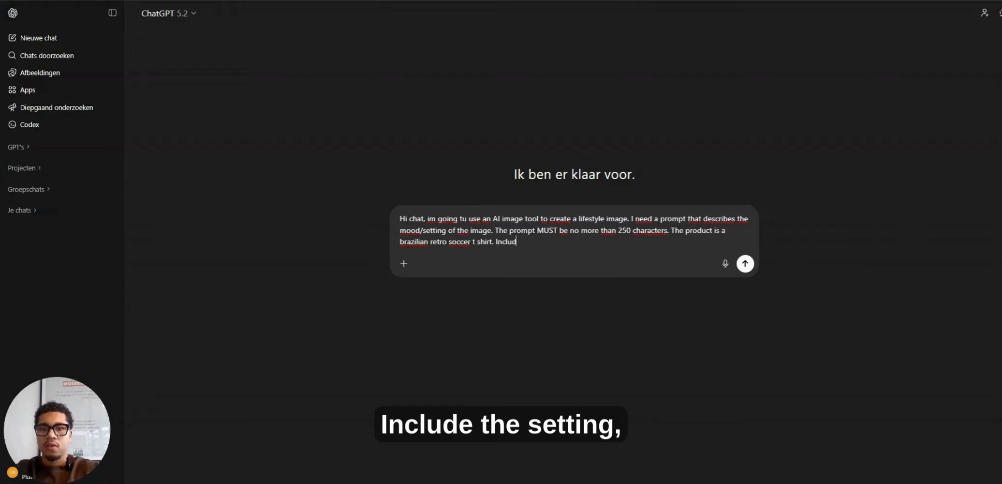
type("e the settin")
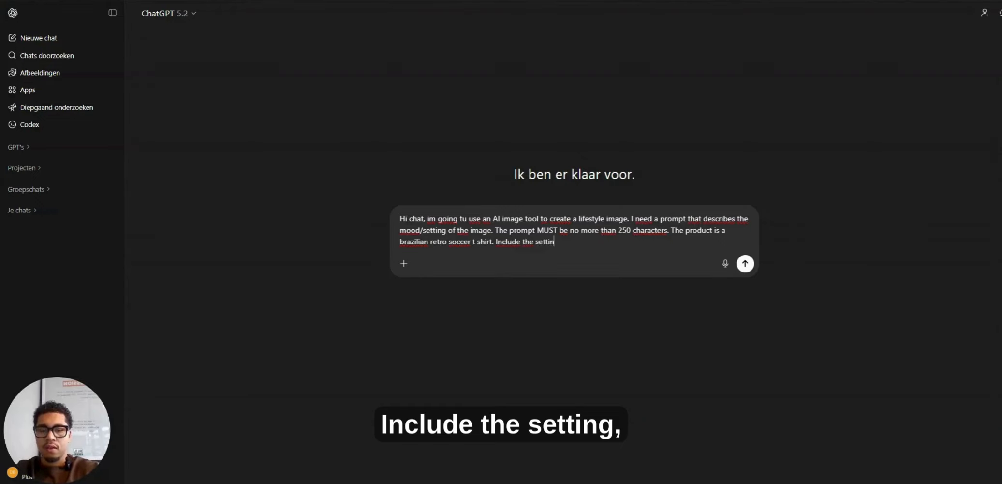
type("g, ligh")
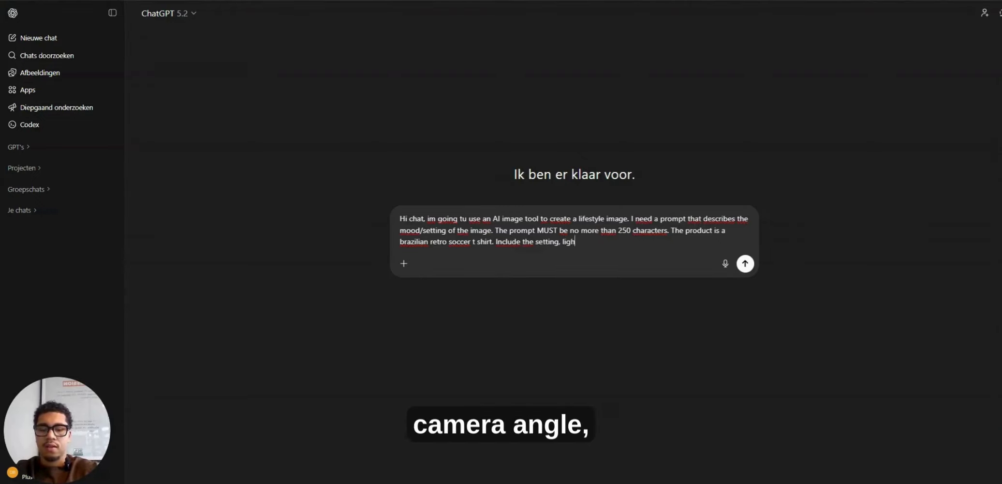
type("ting, camera an")
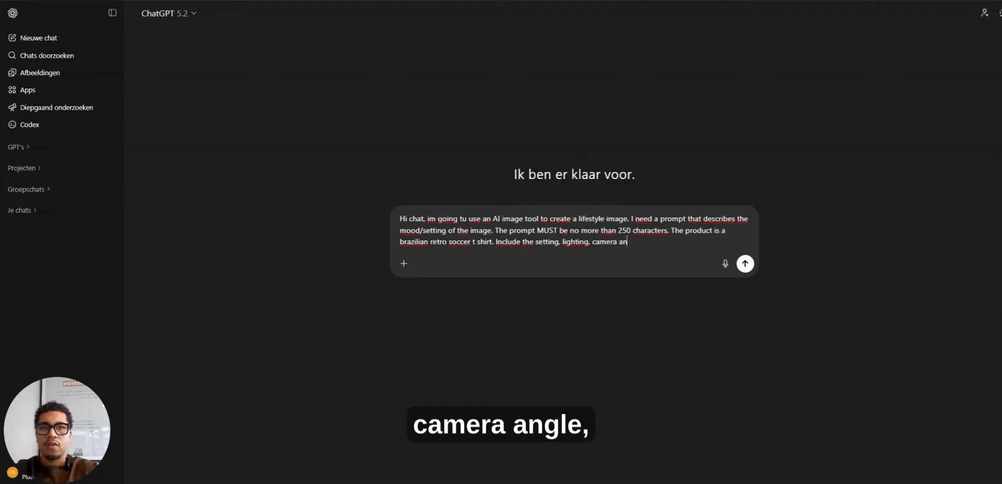
type("gle and composition in")
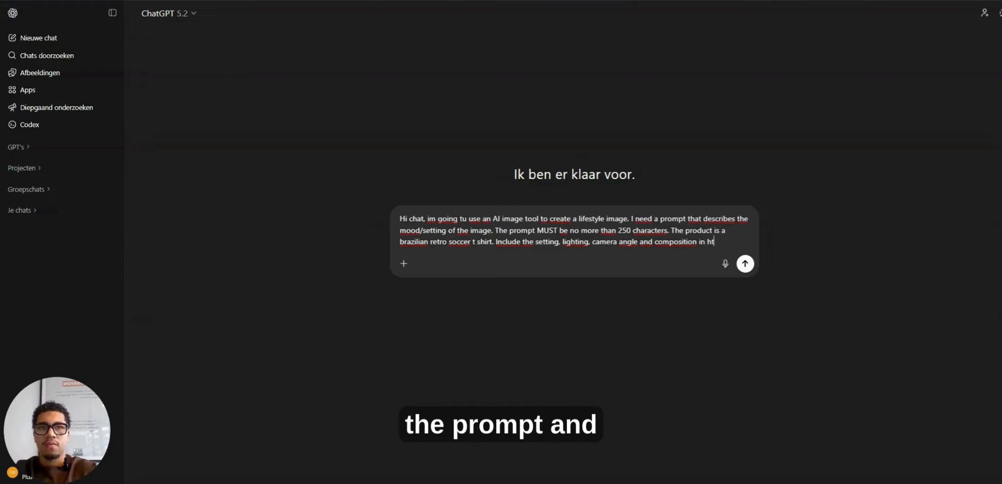
type(" the prompt.")
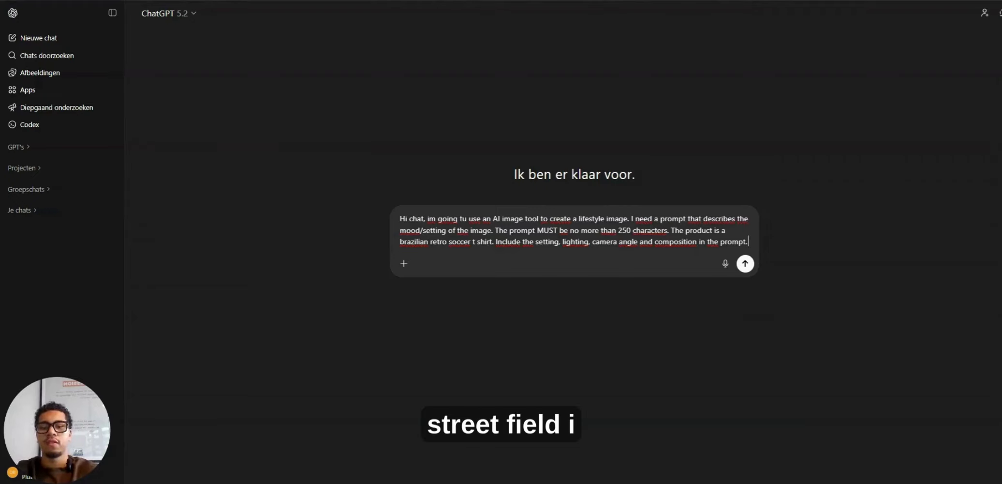
Step: Add a line reading "I want the image to be on a Brazilian soccer street field" and send the message
key("shift+Return")
type("I wa")
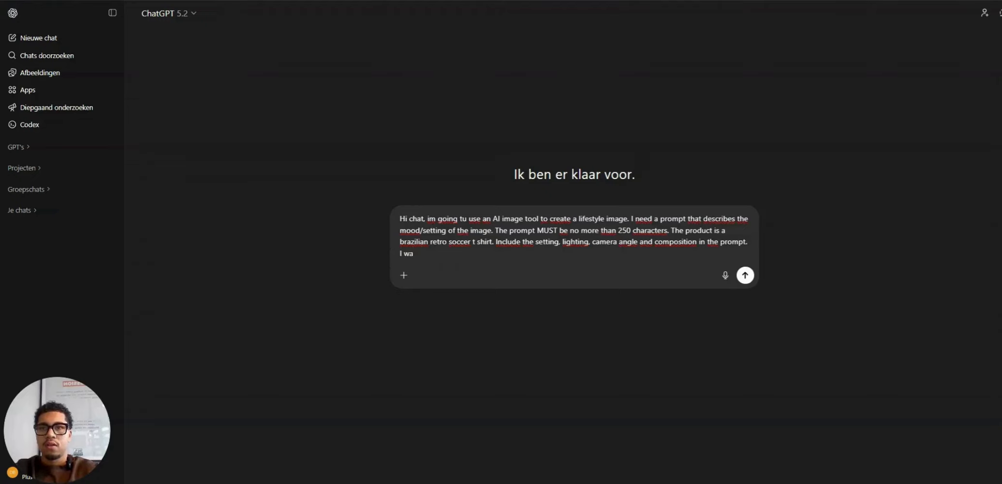
type("nt the image to")
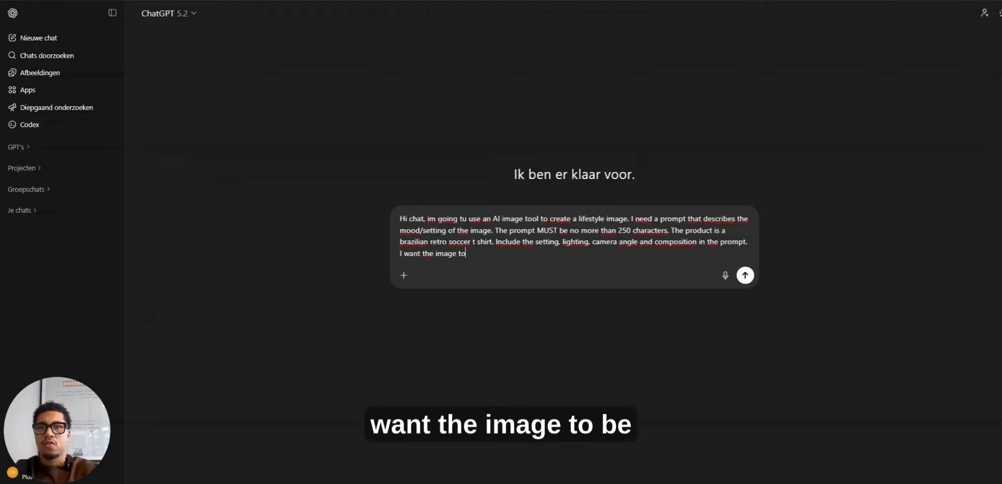
type(" be on a ")
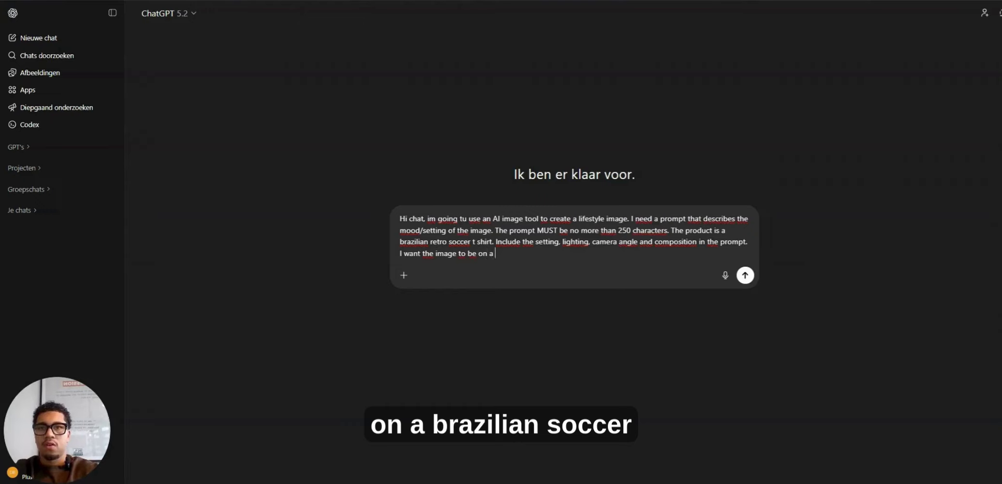
type("Brazli")
key("BackSpace")
key("BackSpace")
type("i")
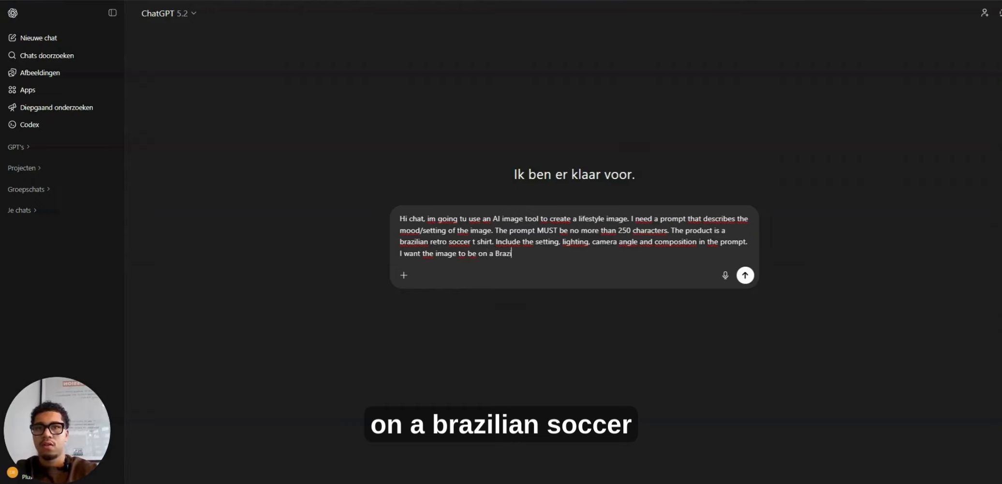
type("lian soccer fi")
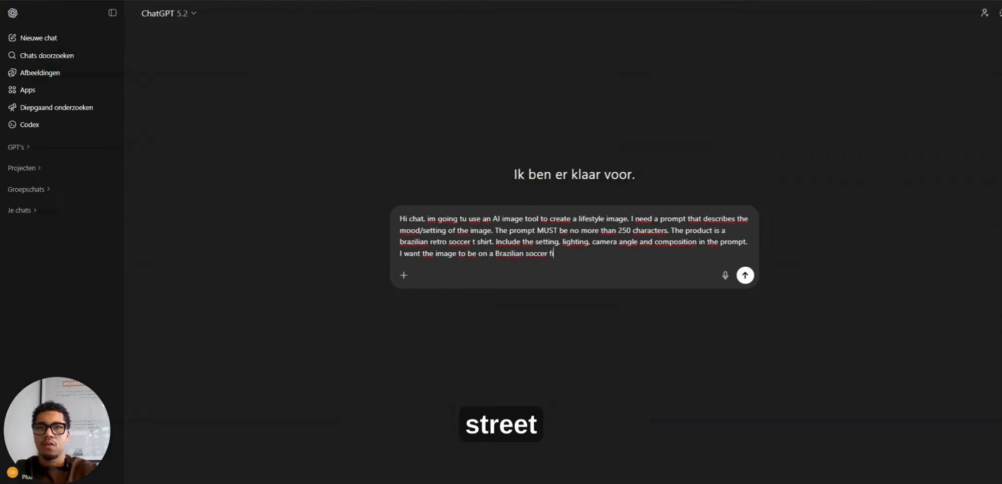
key("BackSpace")
type("street field")
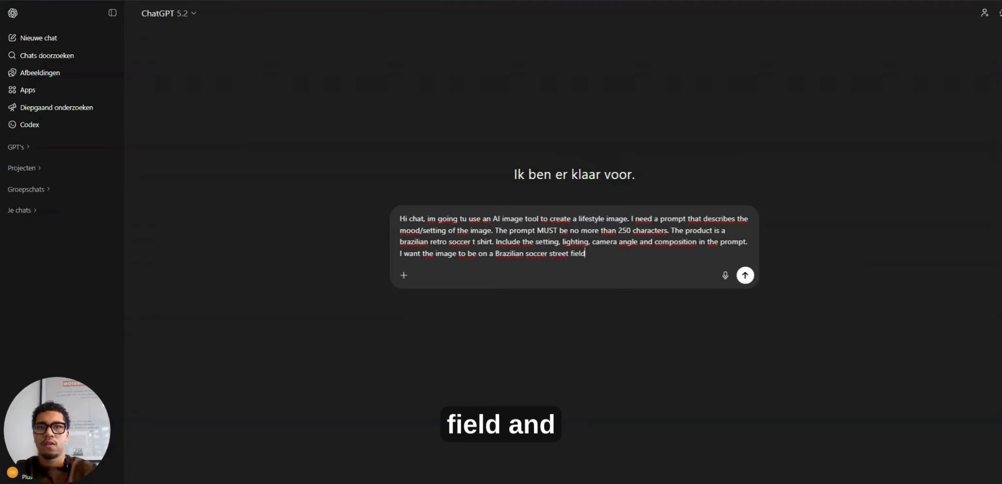
key("Return")
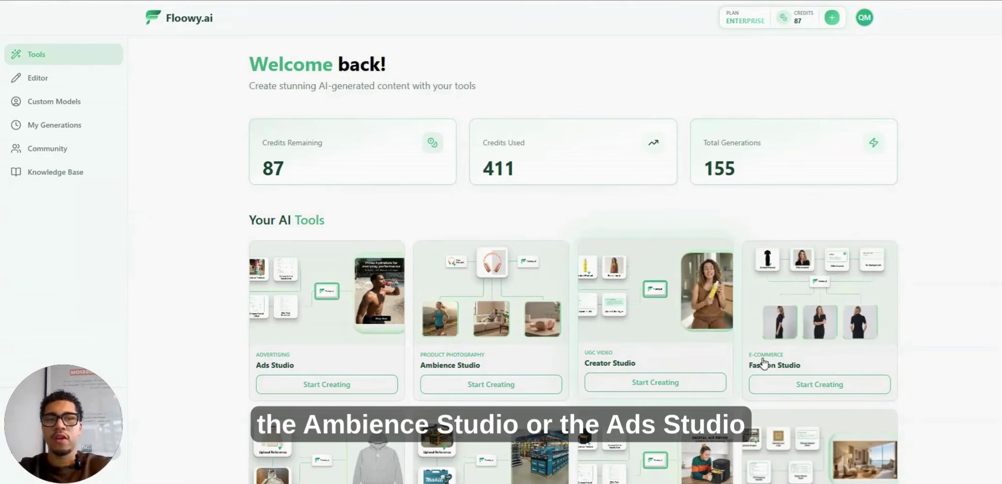
Step: Open the Fashion Studio tool and upload the yellow Brazilian soccer shirt image as the clothing
left_click(820, 384)
key("alt+Tab")
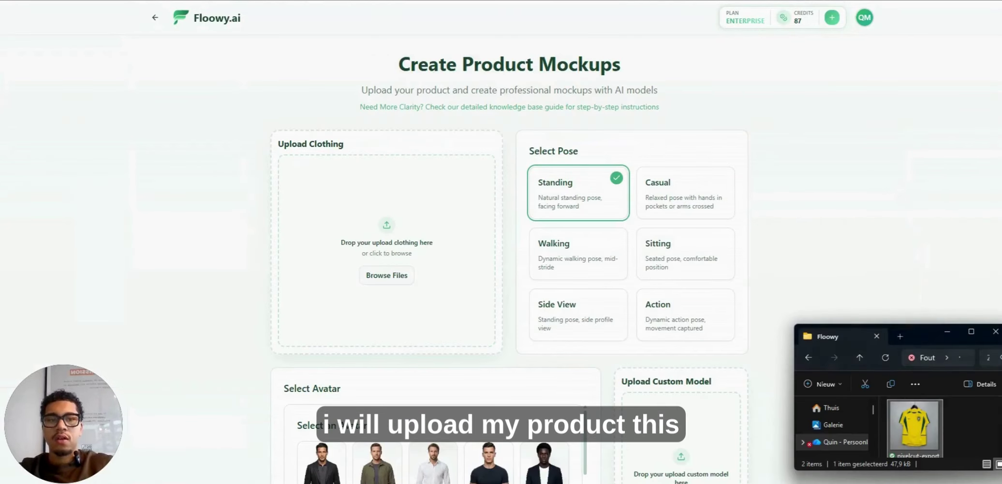
left_click_drag(933, 437, 426, 240)
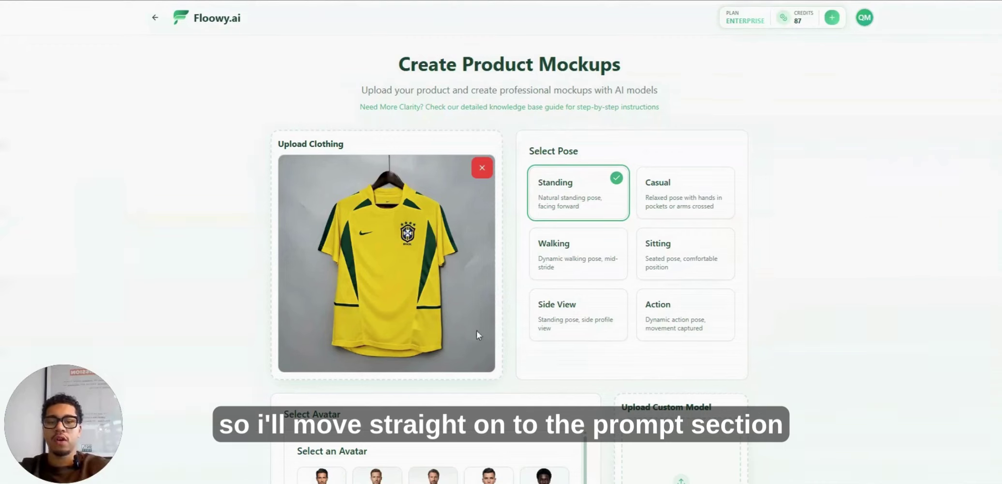
Step: Choose the Casual pose and select the male avatar wearing the dark short-sleeved T-shirt for the mockup
left_click(668, 211)
scroll(530, 367, "down", 6)
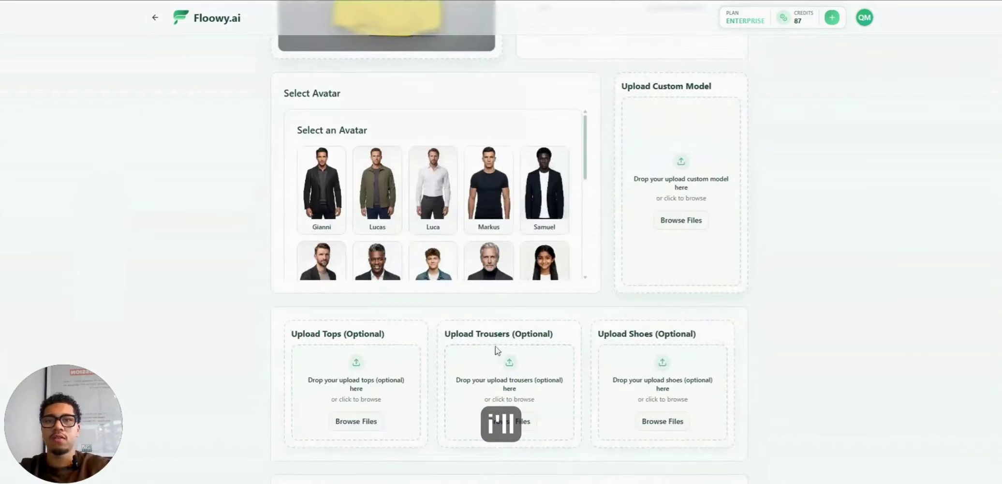
left_click(490, 175)
Step: Paste the copied prompt about a retro Brazilian soccer t-shirt on a street soccer field as the custom background prompt
scroll(529, 261, "down", 10)
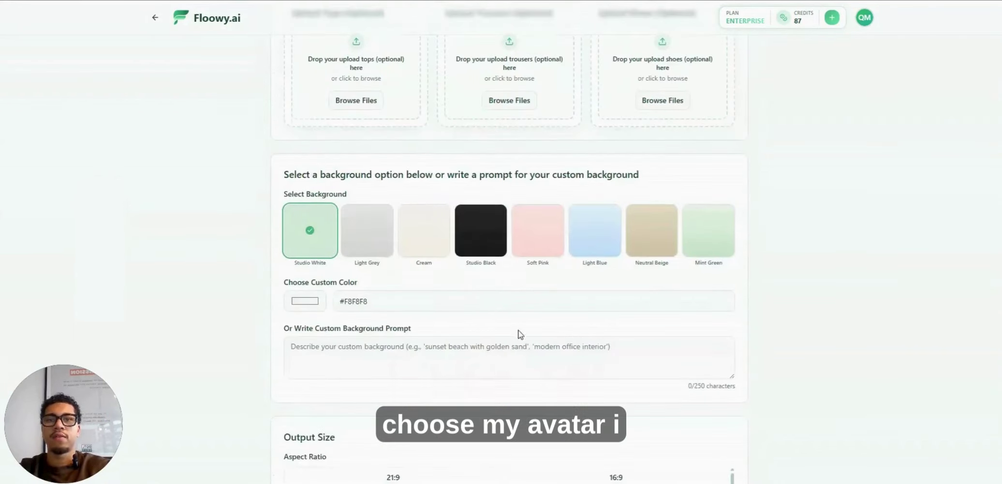
left_click(409, 156)
key("ctrl+v")
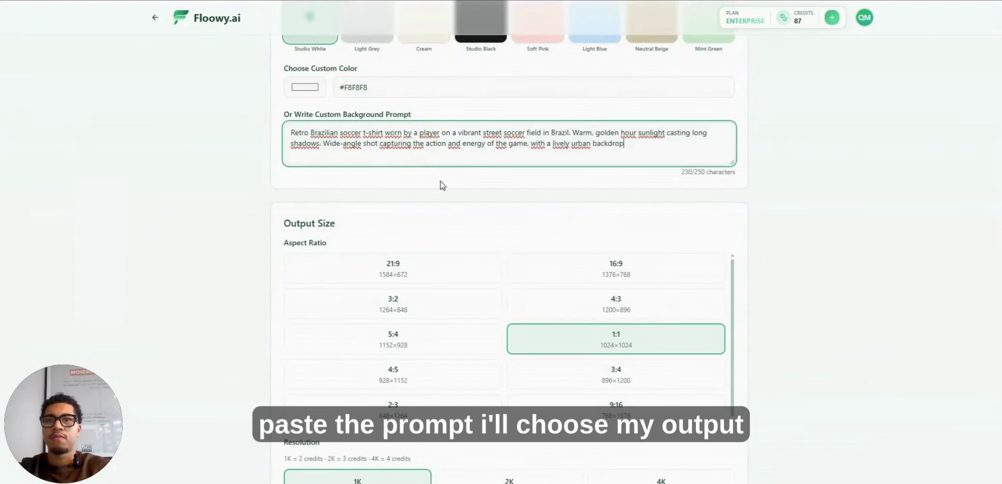
Step: Generate the product mockup with a 4:5 aspect ratio and 4K resolution
scroll(455, 213, "down", 2)
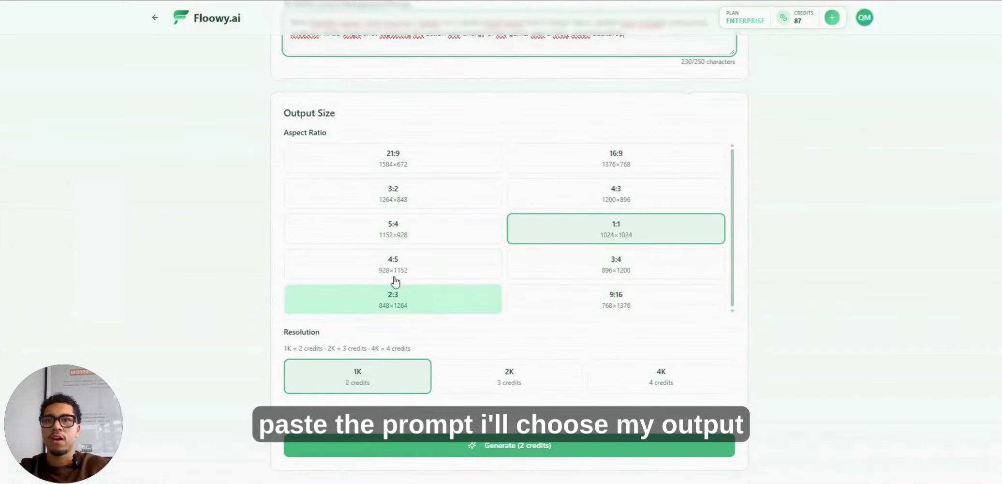
left_click(449, 266)
left_click(664, 377)
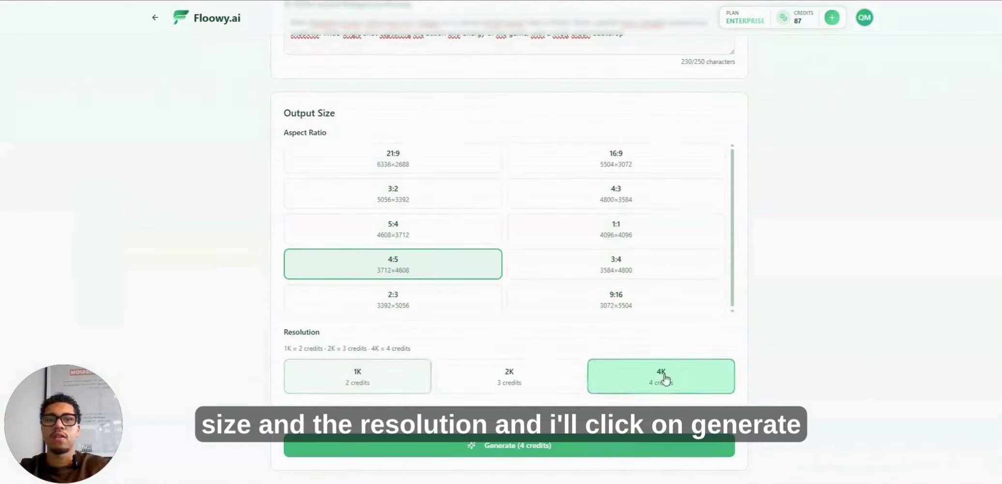
left_click(428, 447)
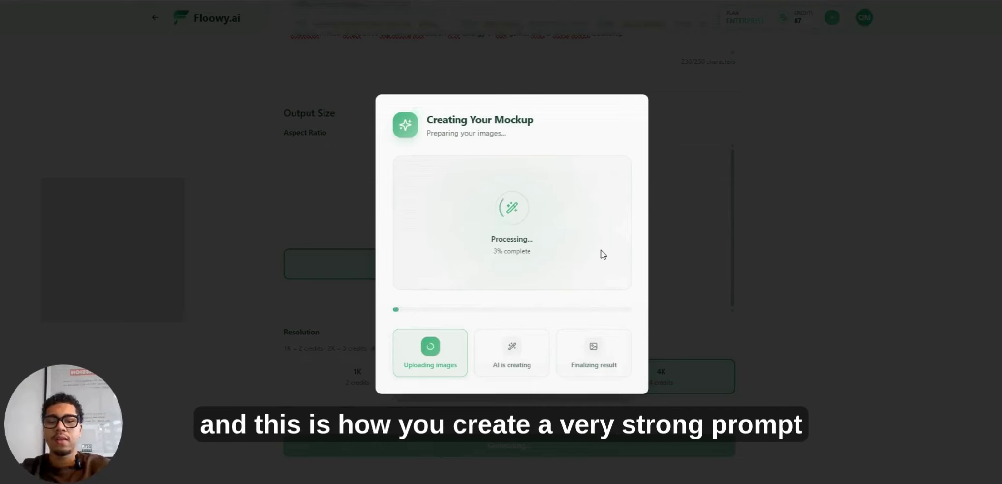